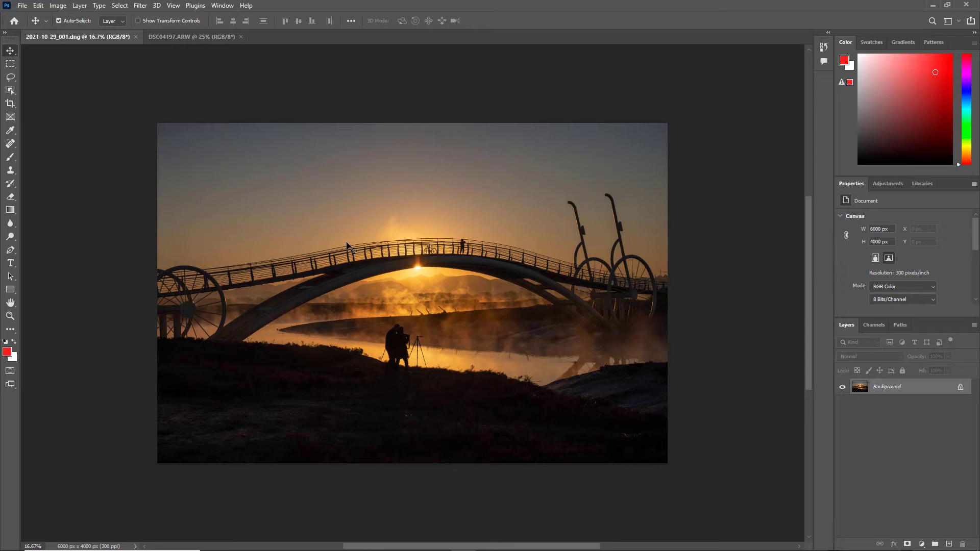
# Zoom the bridge photo in to 300% and pan from the misty hills across the sky to the bridge railing
pyautogui.press('ctrl')
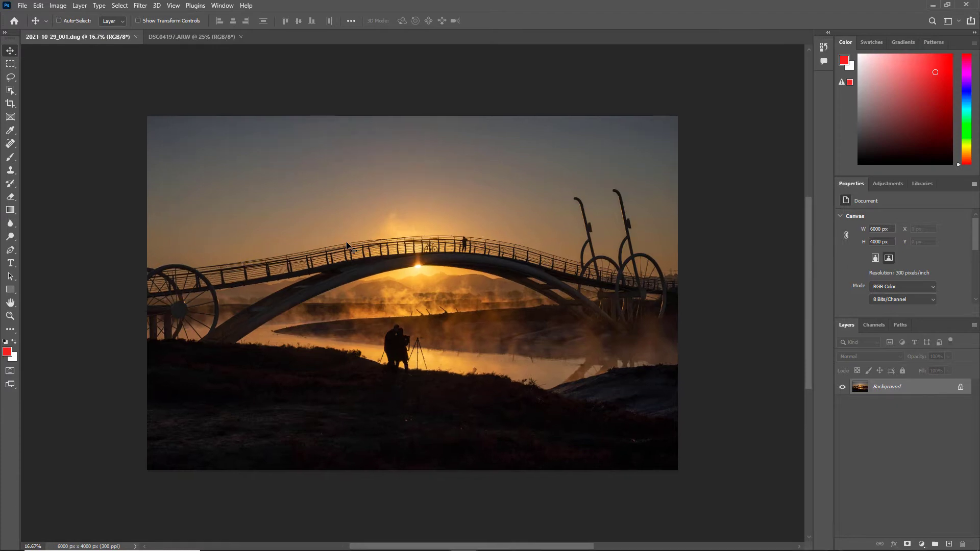
pyautogui.hotkey('ctrl', '+')
pyautogui.hotkey('ctrl', '+')
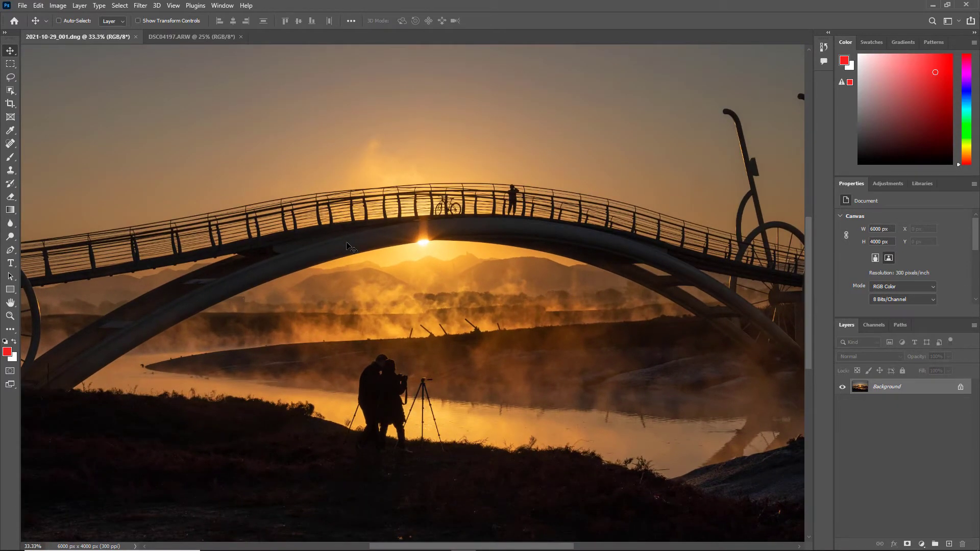
pyautogui.hotkey('ctrl', '+')
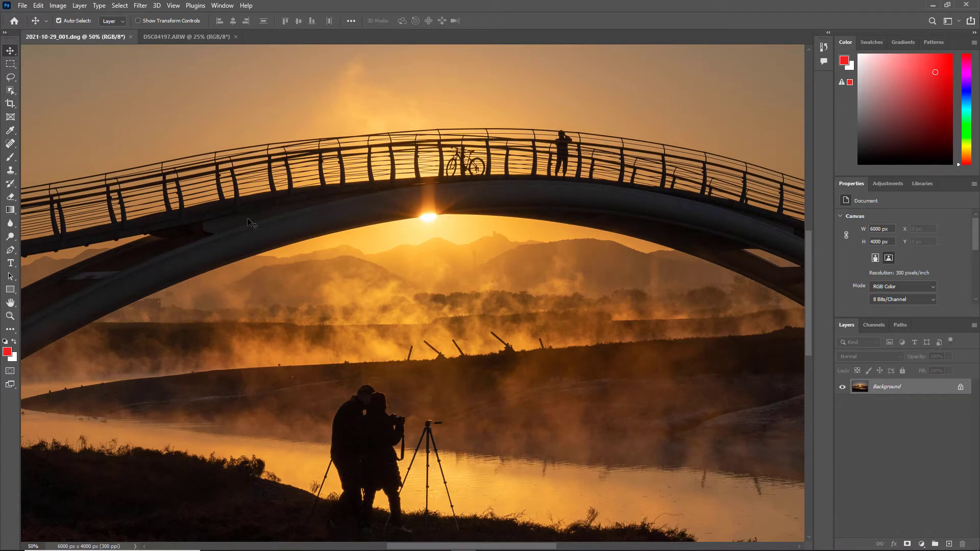
pyautogui.press('ctrl')
pyautogui.hotkey('ctrl', '+')
pyautogui.hotkey('ctrl', '+')
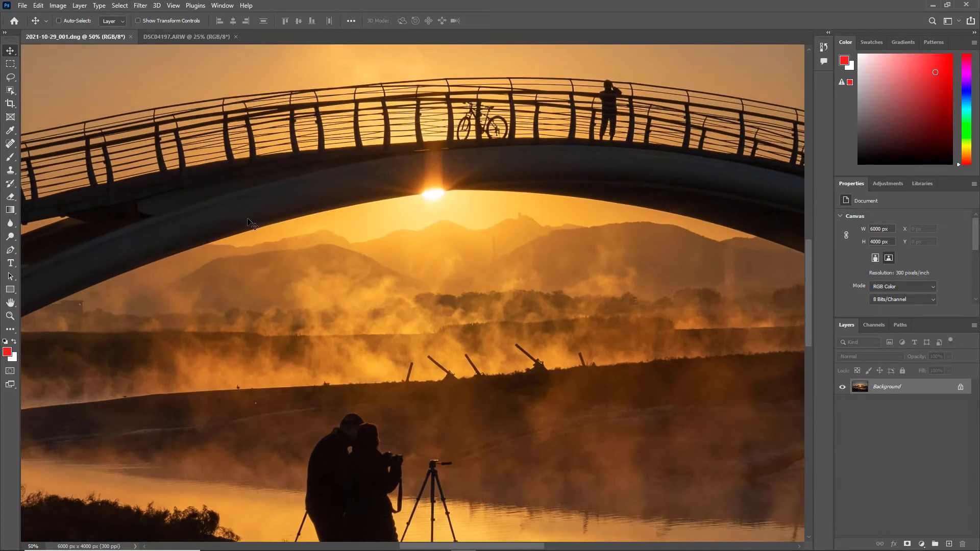
pyautogui.hotkey('ctrl', '+')
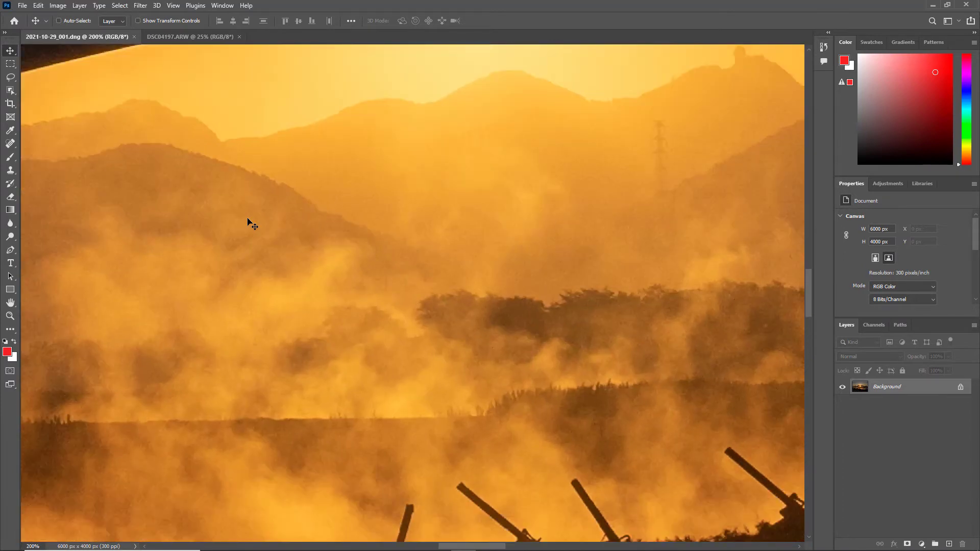
pyautogui.hotkey('ctrl', '+')
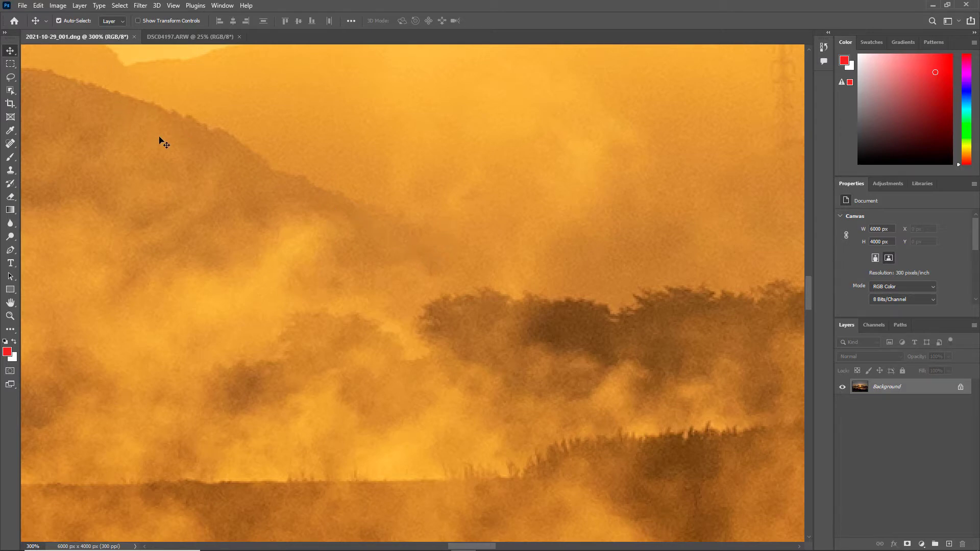
pyautogui.moveTo(208, 177); pyautogui.dragTo(584, 441)
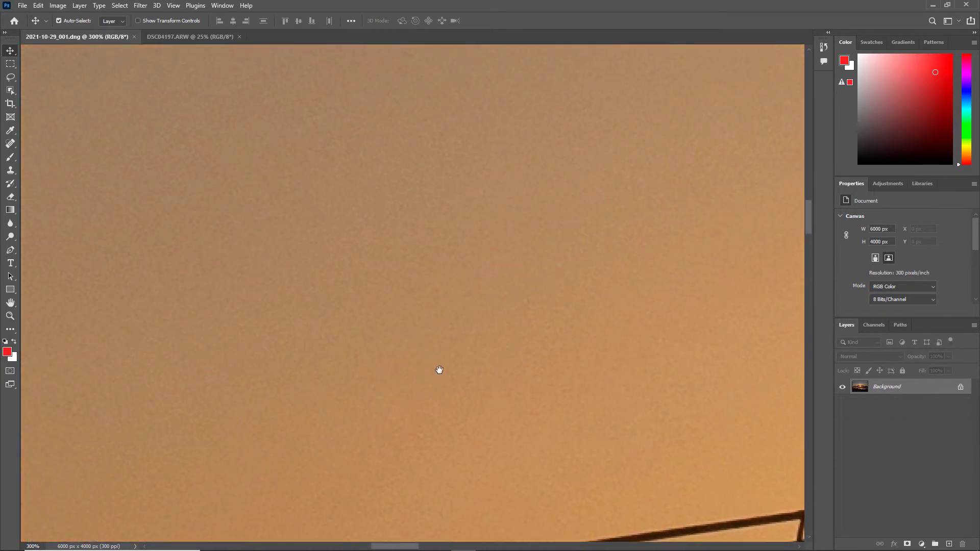
pyautogui.moveTo(306, 317); pyautogui.dragTo(300, 204)
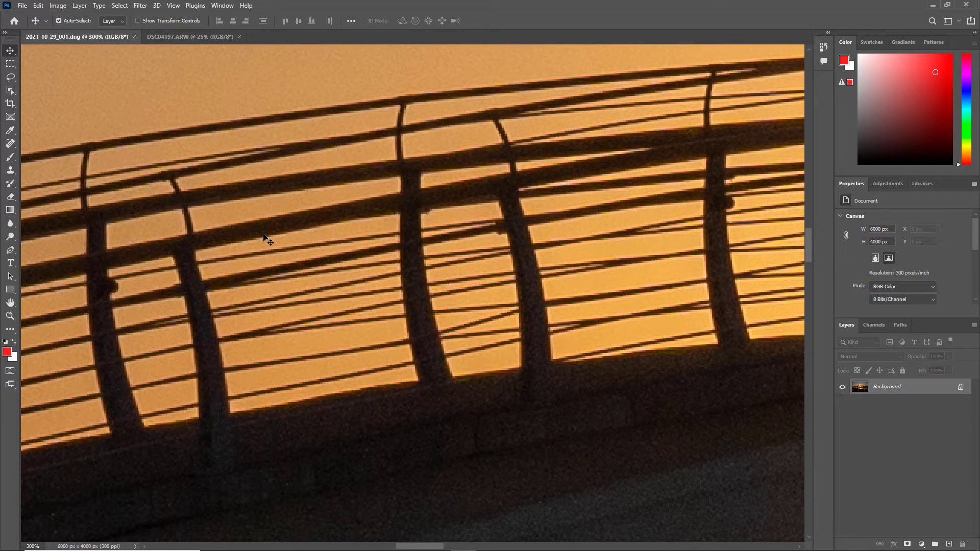
# Zoom the photo out in stages from the bridge railing to 25%
pyautogui.press('ctrl')
pyautogui.hotkey('ctrl', '-')
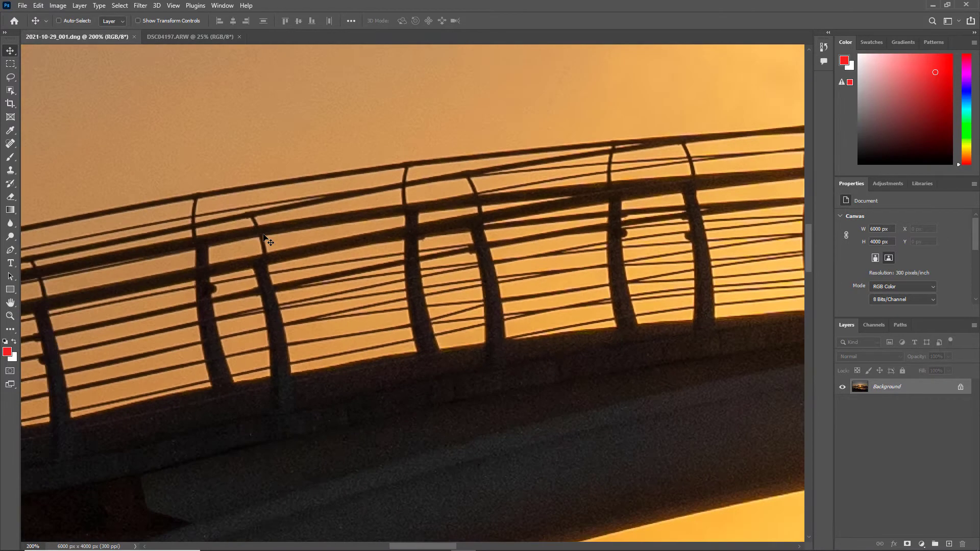
pyautogui.hotkey('ctrl', '-')
pyautogui.hotkey('ctrl', '-')
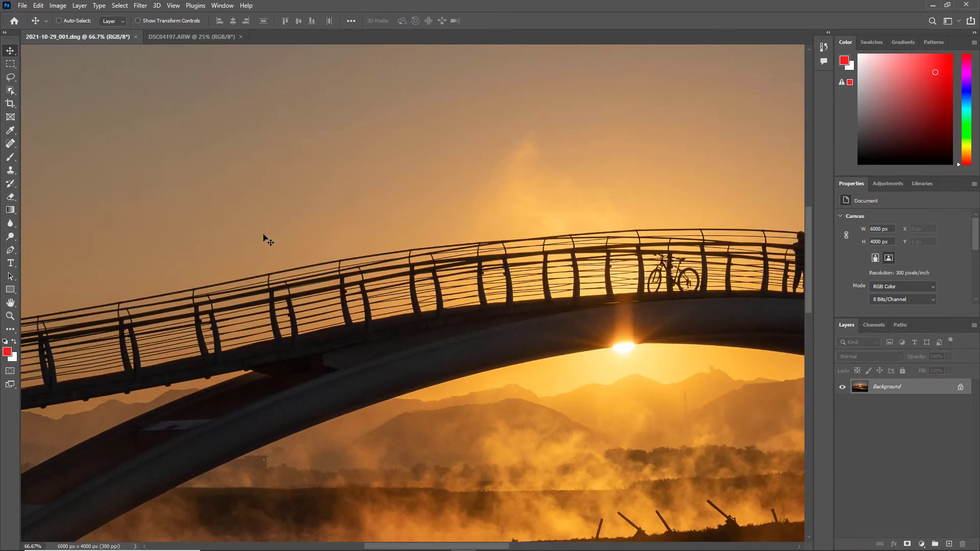
pyautogui.hotkey('ctrl', '-')
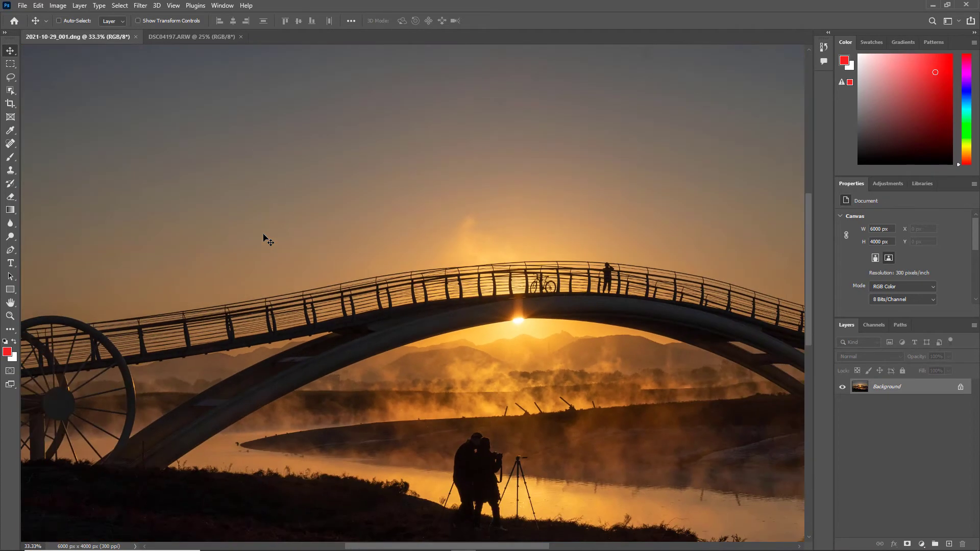
pyautogui.hotkey('ctrl', '-')
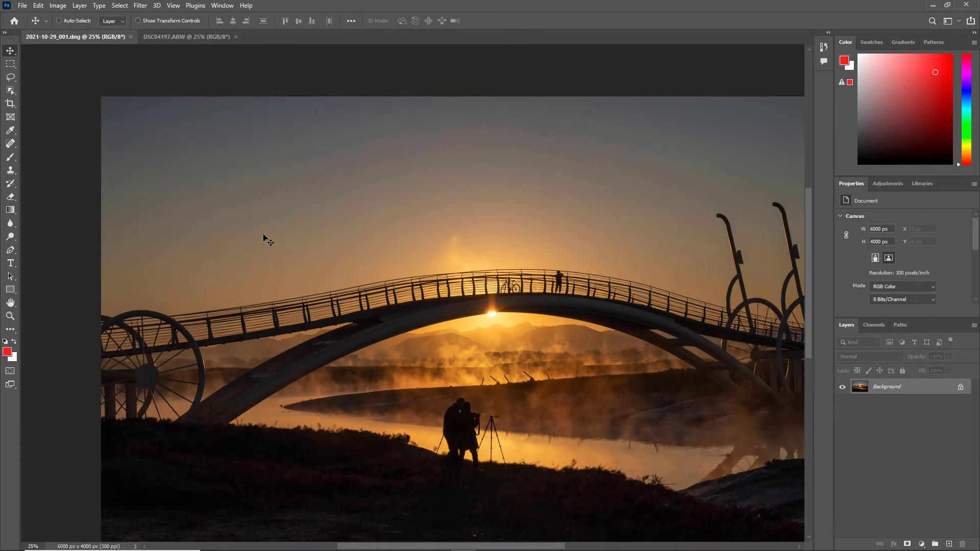
# Enter an exact zoom level of 100% for the photo
pyautogui.press('ctrl')
pyautogui.moveTo(43, 544); pyautogui.dragTo(24, 544)
pyautogui.write('100')
pyautogui.press('Return')
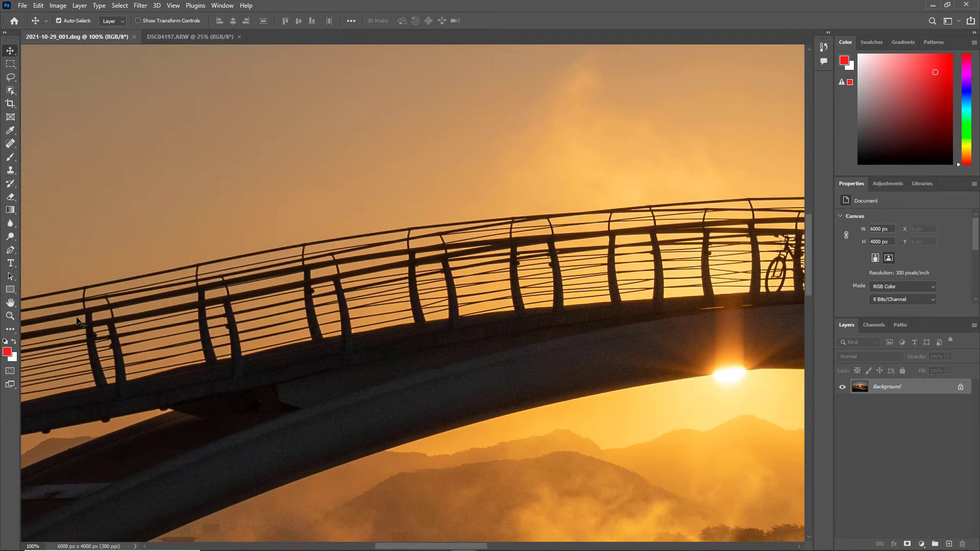
# Fit the whole photo on screen, and switch it back to the 100% view
pyautogui.click(179, 8)
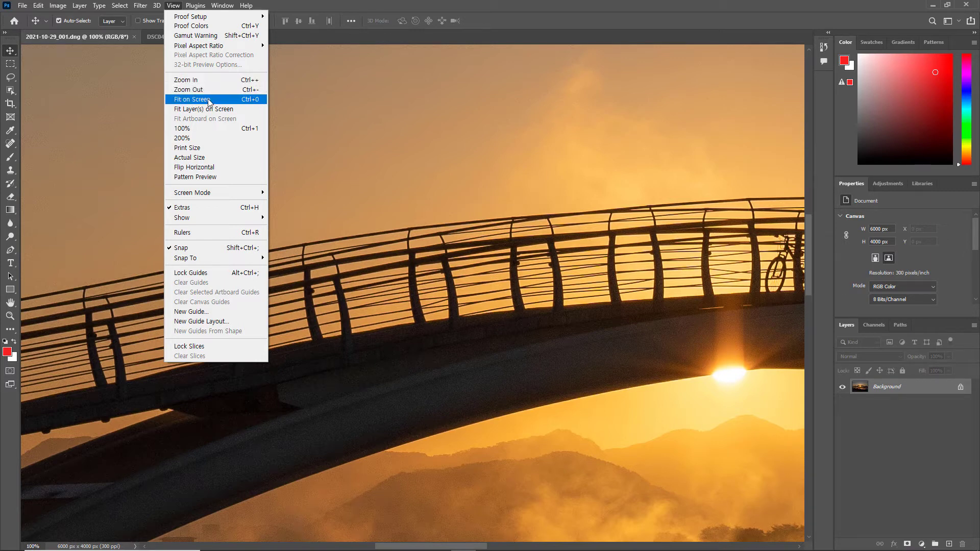
pyautogui.click(246, 100)
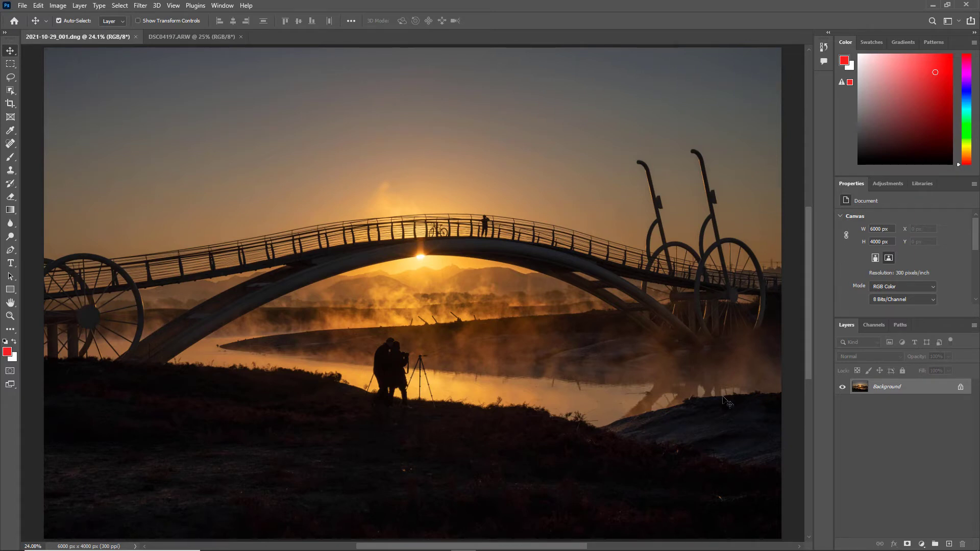
pyautogui.click(176, 6)
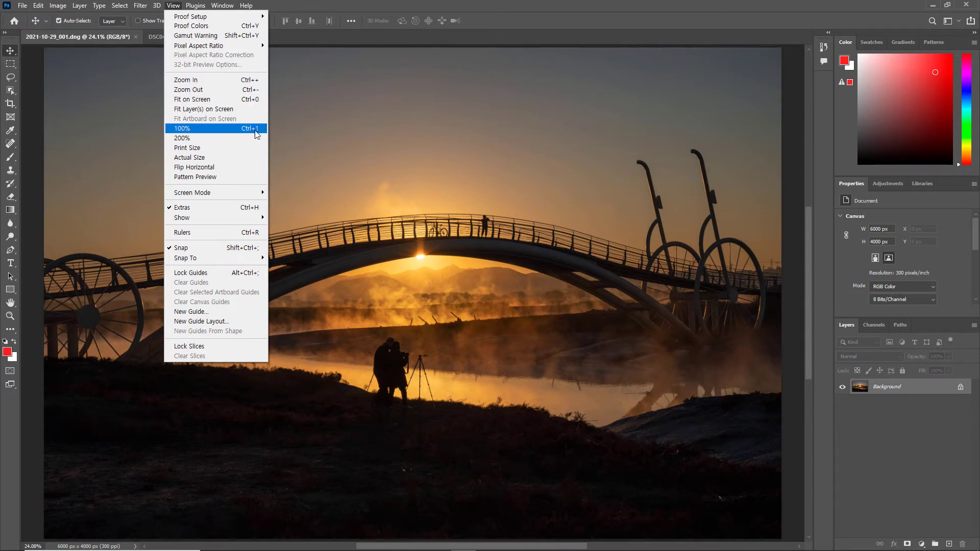
pyautogui.click(213, 129)
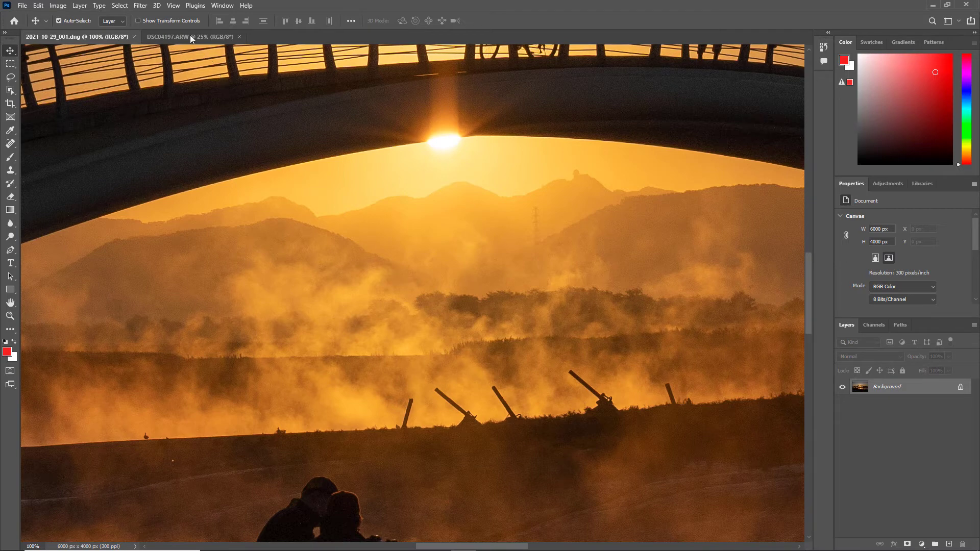
# Magnify the misty treeline below the hills to 1200% to examine the individual pixels
pyautogui.click(173, 6)
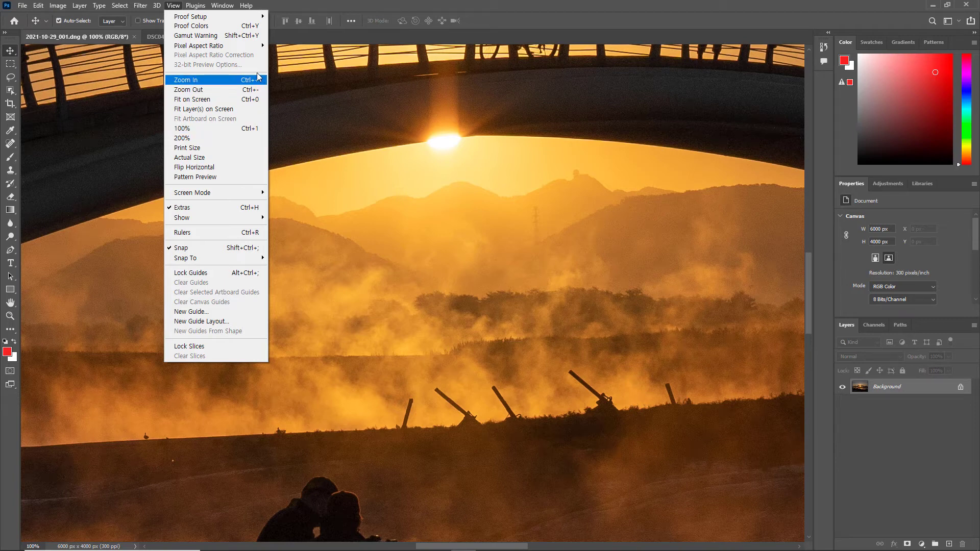
pyautogui.click(405, 267)
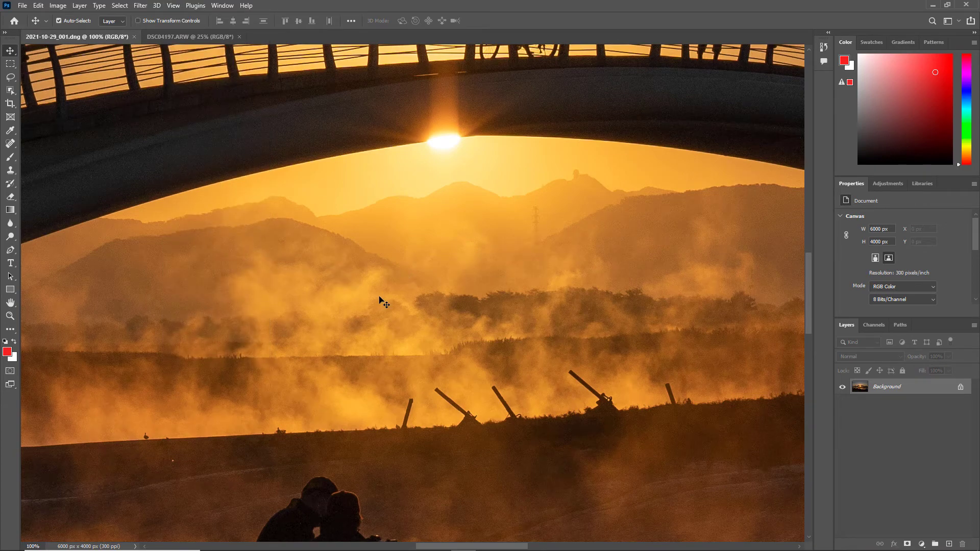
pyautogui.hotkey('ctrl', '+')
pyautogui.hotkey('ctrl', '+')
pyautogui.hotkey('ctrl', '+')
pyautogui.hotkey('ctrl', '+')
pyautogui.hotkey('ctrl', '+')
pyautogui.hotkey('ctrl', '+')
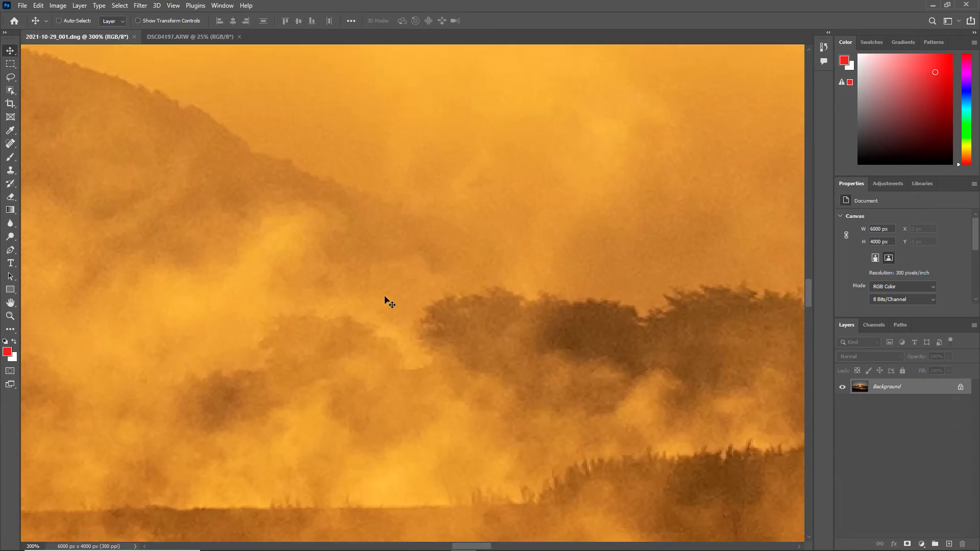
pyautogui.hotkey('ctrl', '+')
pyautogui.hotkey('ctrl', '+')
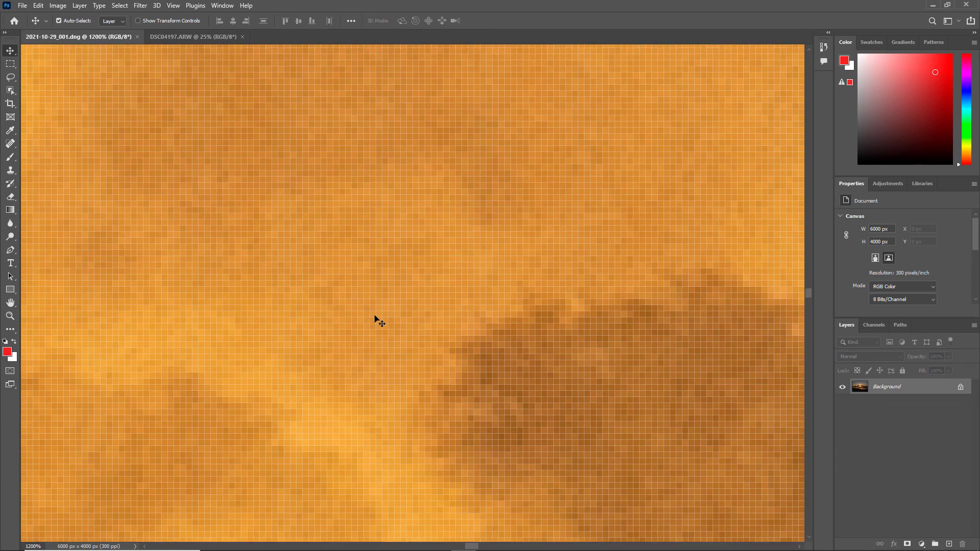
# Zoom back out from the pixel view of the treeline to 200%
pyautogui.hotkey('ctrl', '-')
pyautogui.hotkey('ctrl', '-')
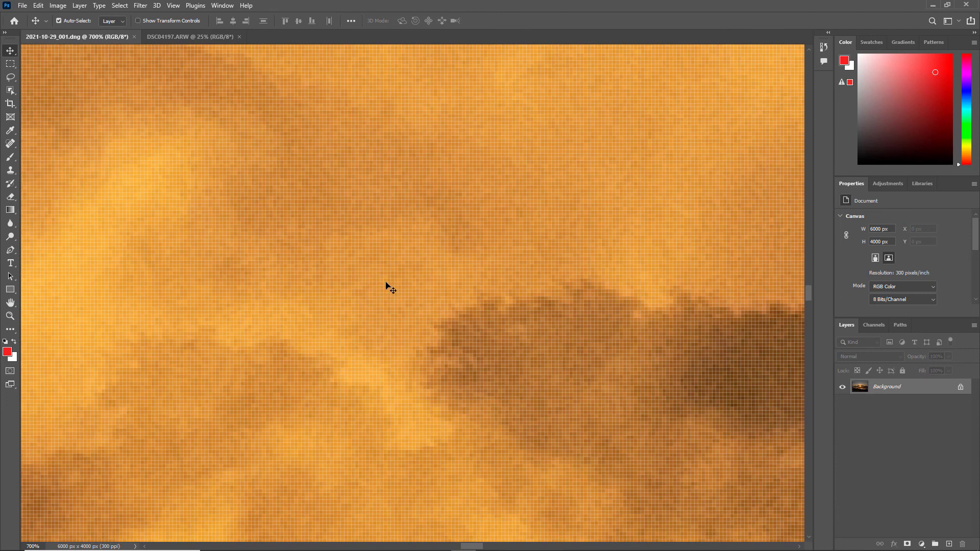
pyautogui.hotkey('ctrl', '-')
pyautogui.hotkey('ctrl', '-')
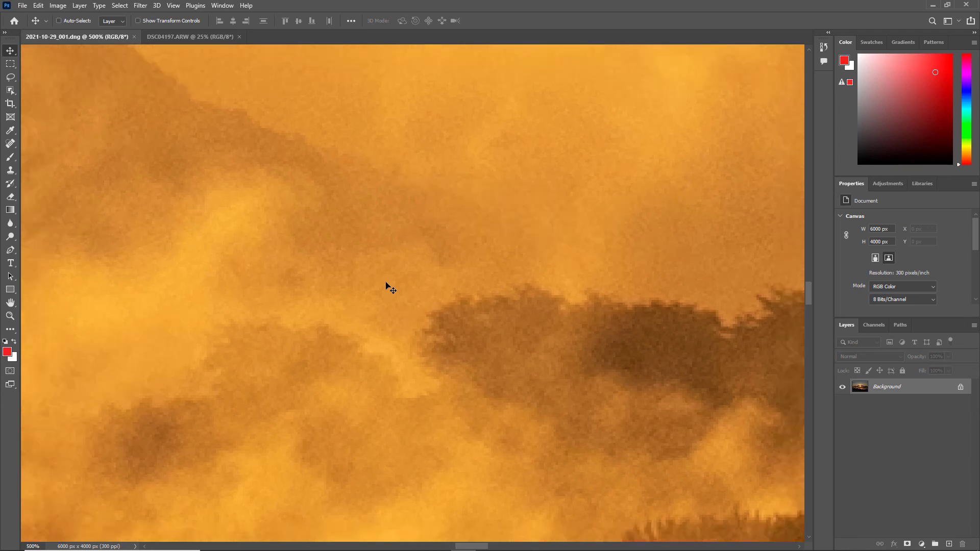
pyautogui.hotkey('ctrl', '-')
pyautogui.hotkey('ctrl', '-')
pyautogui.hotkey('ctrl', '-')
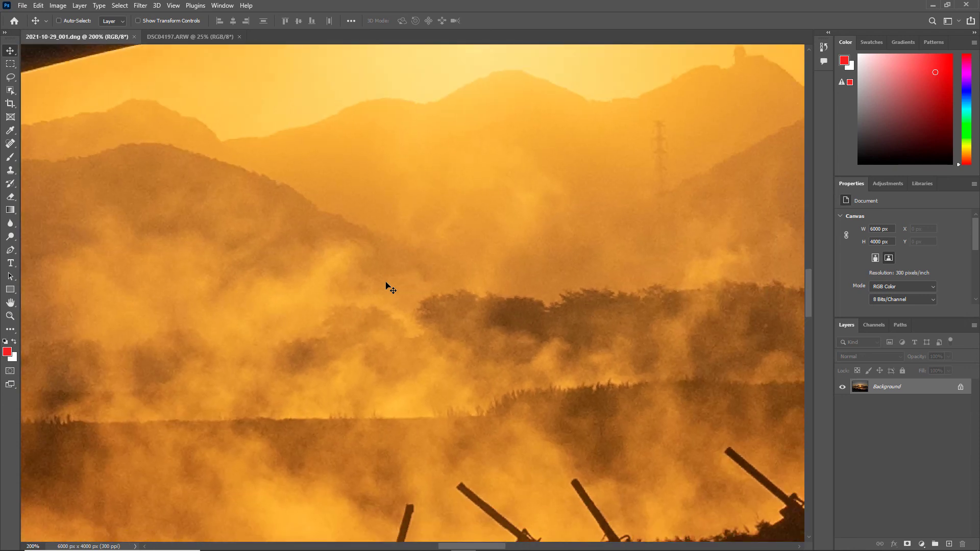